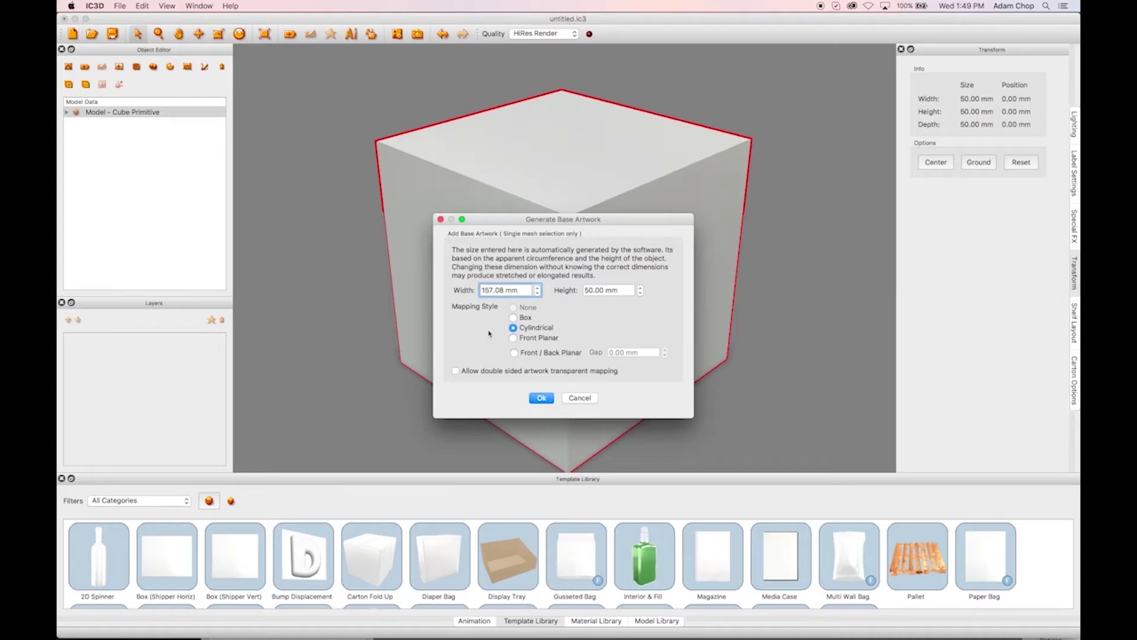
Generate box-mapped UVs for the cube, overwriting its existing UVs
{"action": "left_click", "coordinate": [513, 319]}
{"action": "left_click", "coordinate": [547, 399]}
{"action": "left_click", "coordinate": [646, 337]}
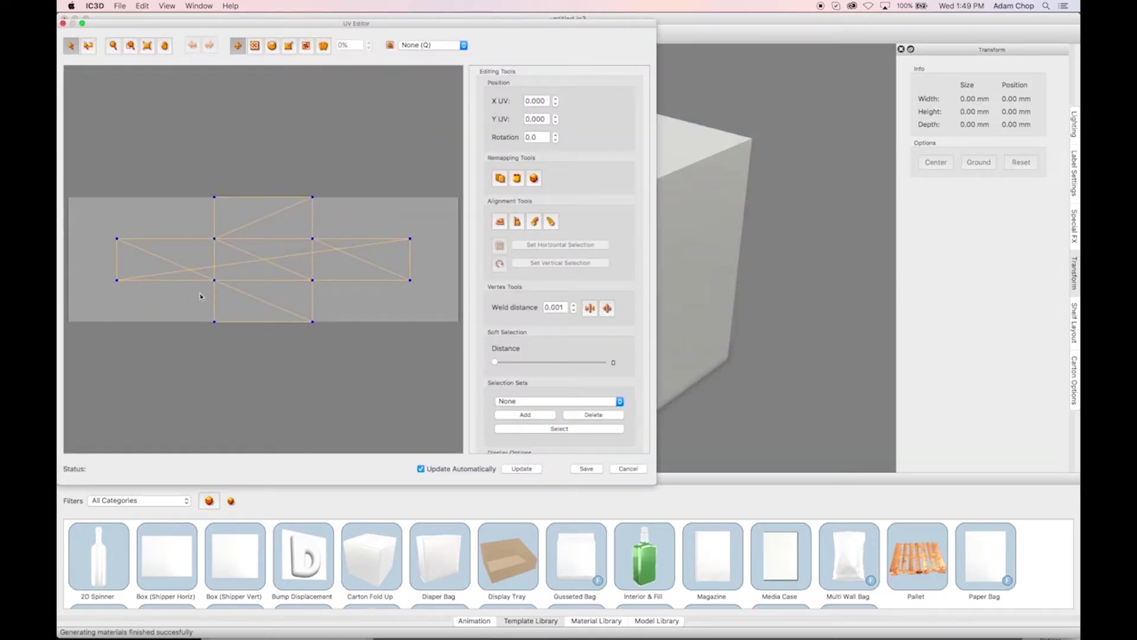
Save the new UV layout with label guides and open the cube's base artwork in Illustrator
{"action": "left_click", "coordinate": [584, 468]}
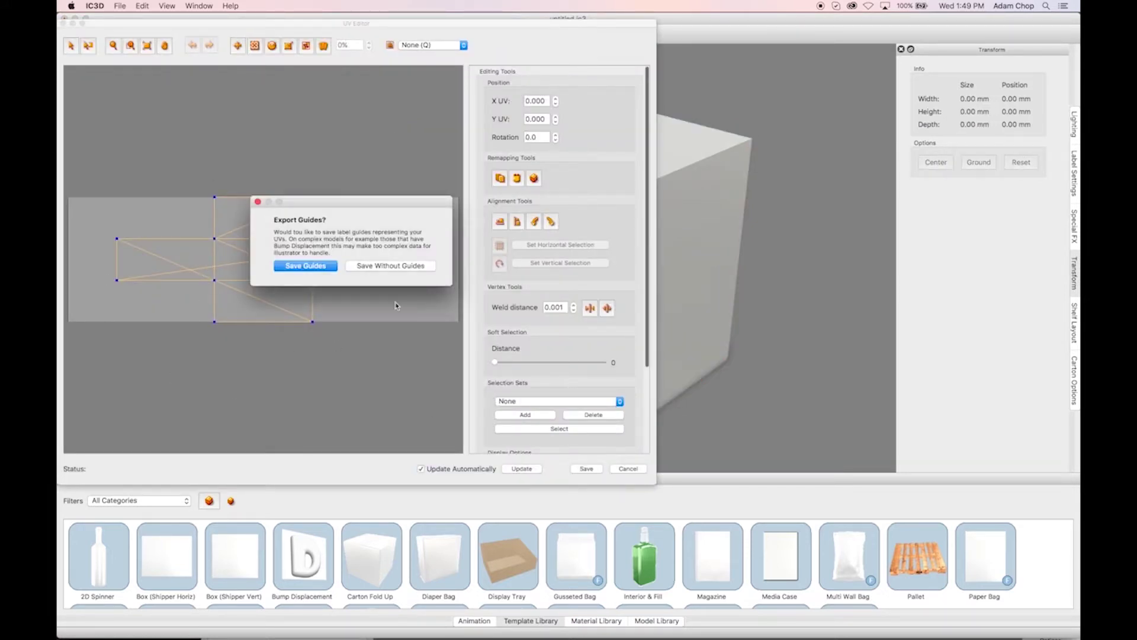
{"action": "left_click", "coordinate": [302, 265]}
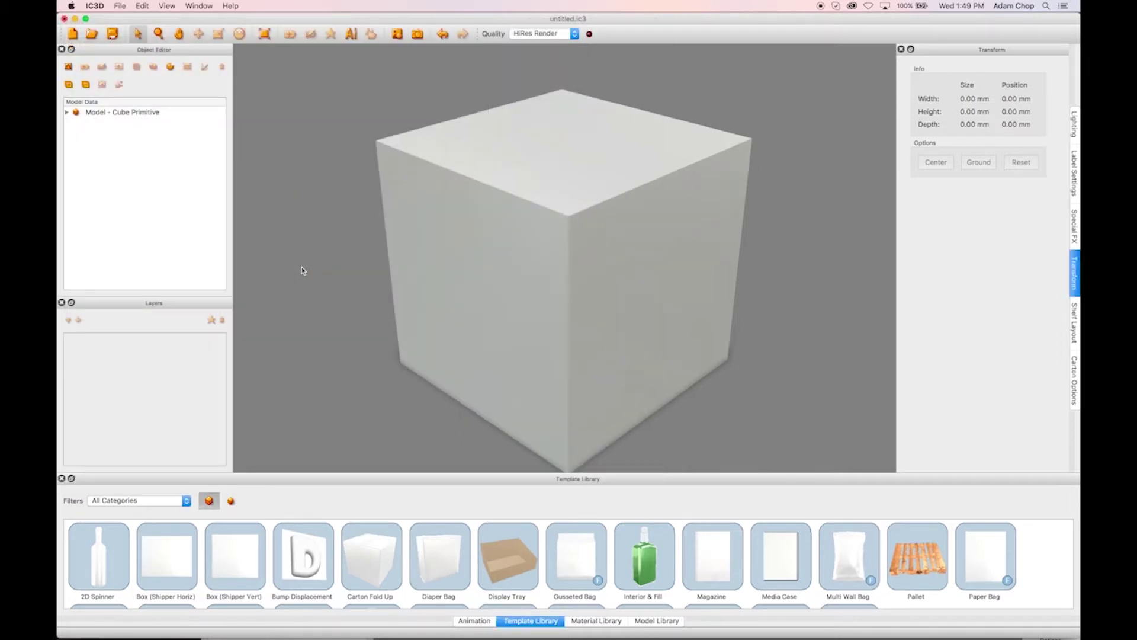
{"action": "left_click", "coordinate": [351, 35]}
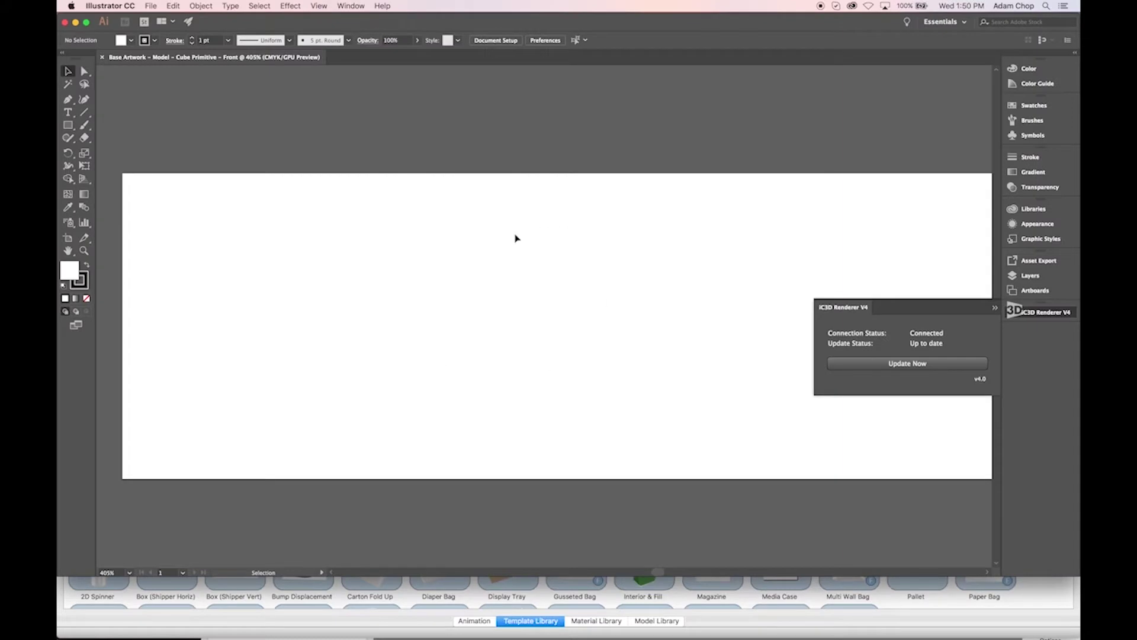
Align the wooden crate image over the cube net guides and push the updated artwork to IC3D
{"action": "left_click_drag", "start_coordinate": [509, 293], "coordinate": [566, 307]}
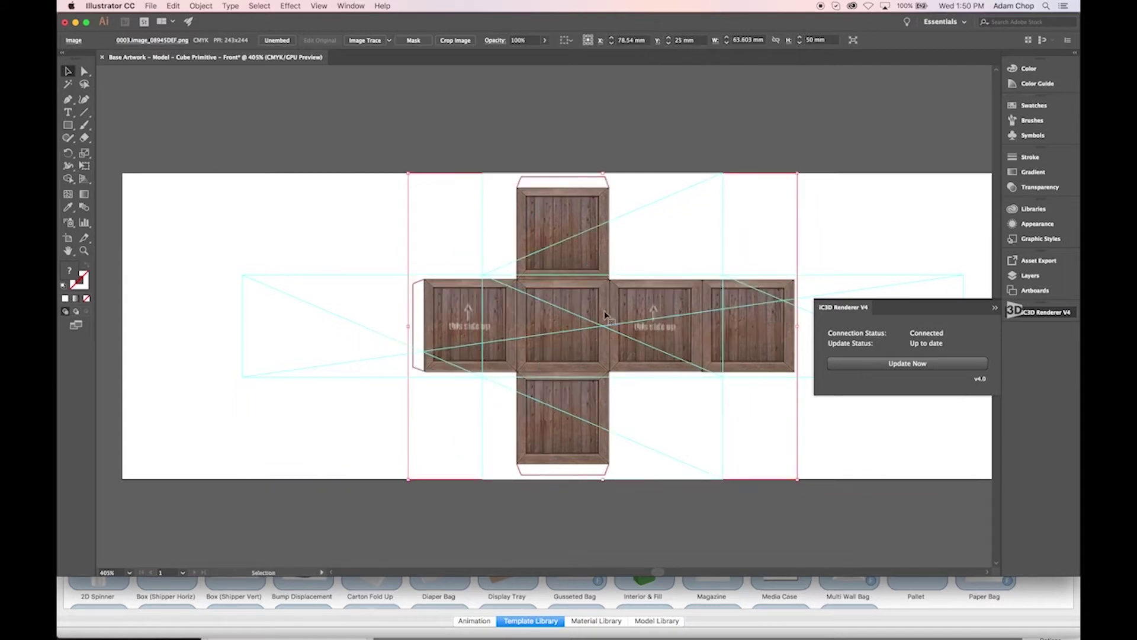
{"action": "left_click", "coordinate": [356, 236]}
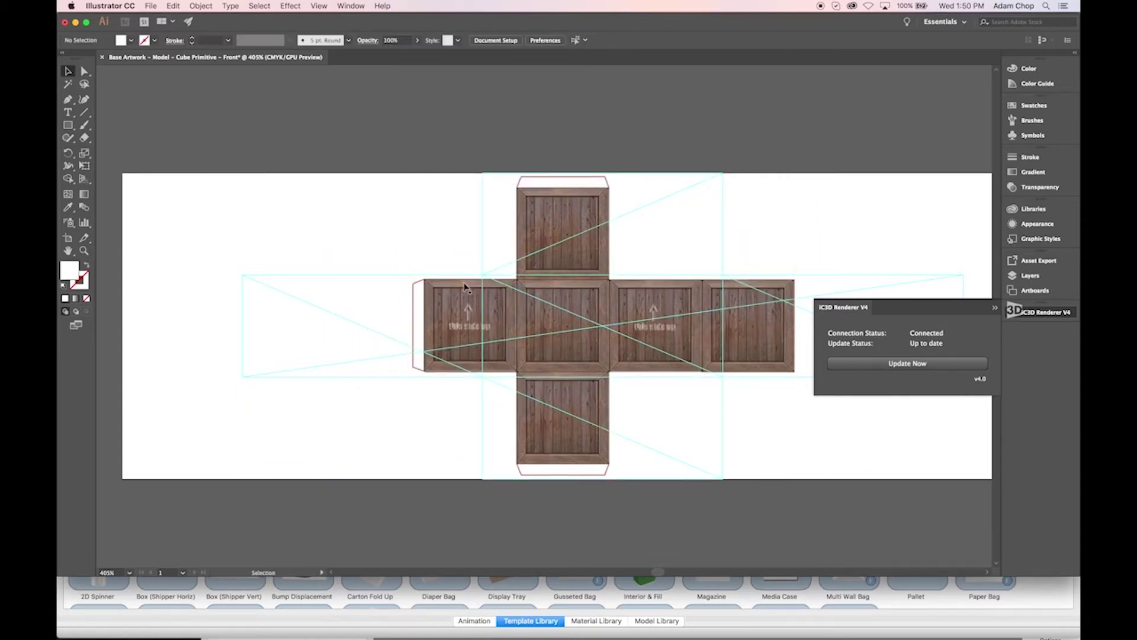
{"action": "left_click", "coordinate": [892, 366]}
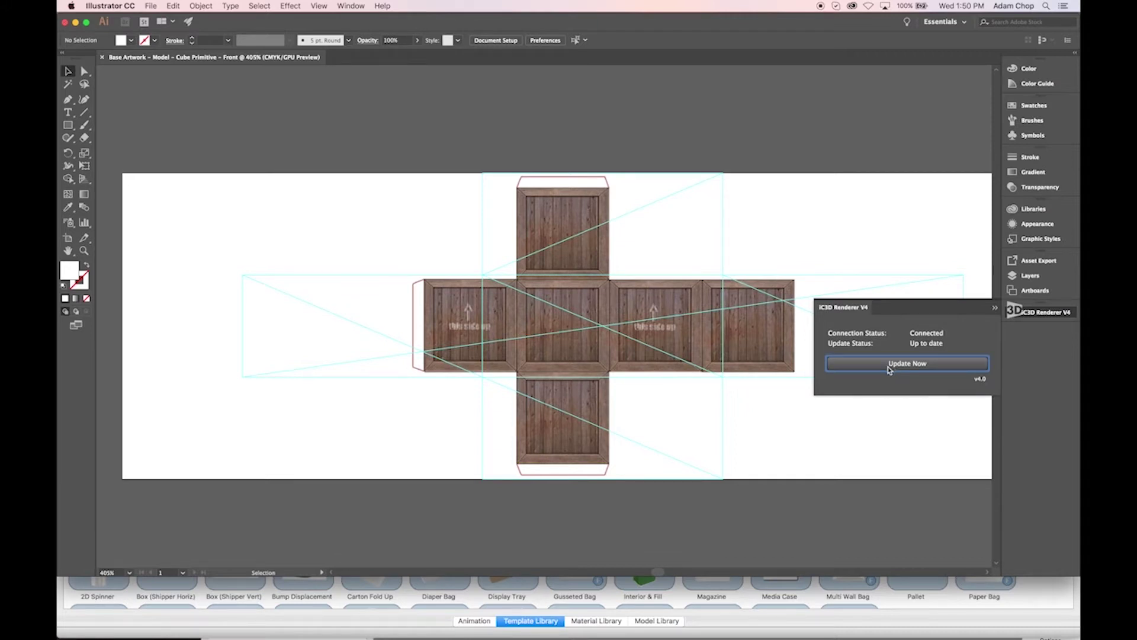
{"action": "left_click", "coordinate": [737, 618]}
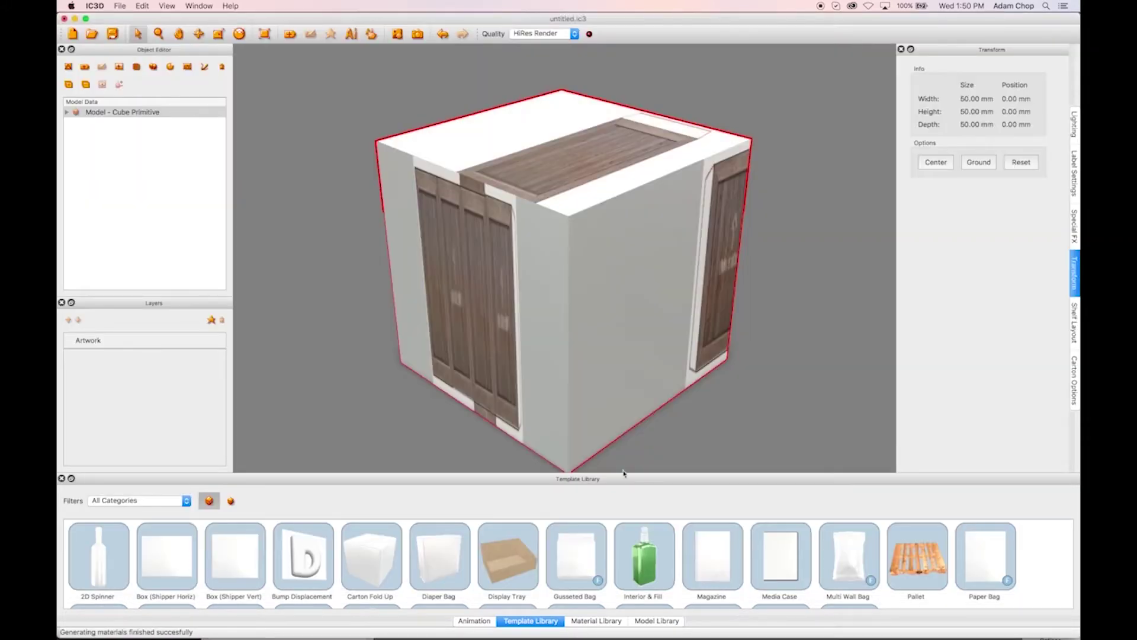
Orbit the cube to inspect the crate texture, then open the UV Editor and move it aside
{"action": "left_click_drag", "start_coordinate": [579, 223], "coordinate": [336, 222]}
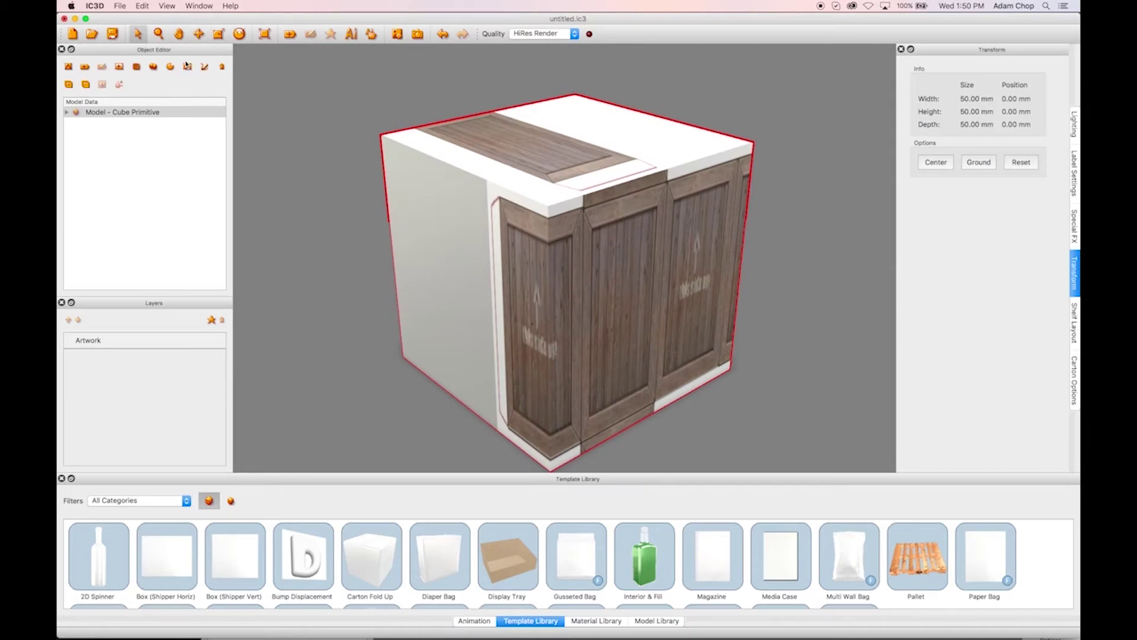
{"action": "left_click", "coordinate": [187, 66]}
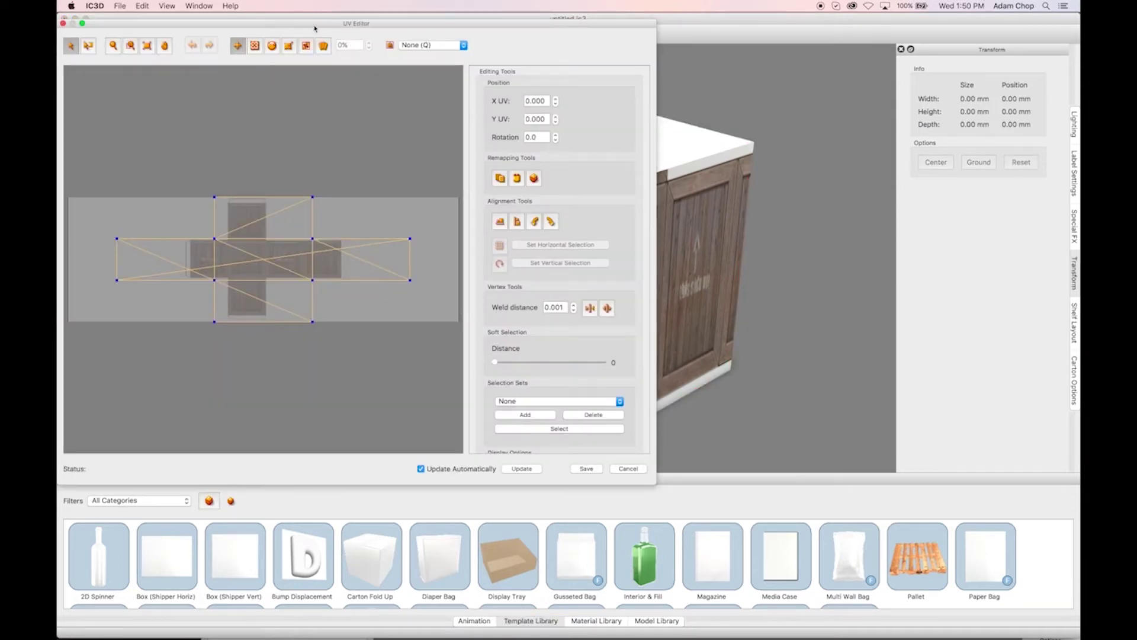
{"action": "left_click_drag", "start_coordinate": [310, 30], "coordinate": [508, 43]}
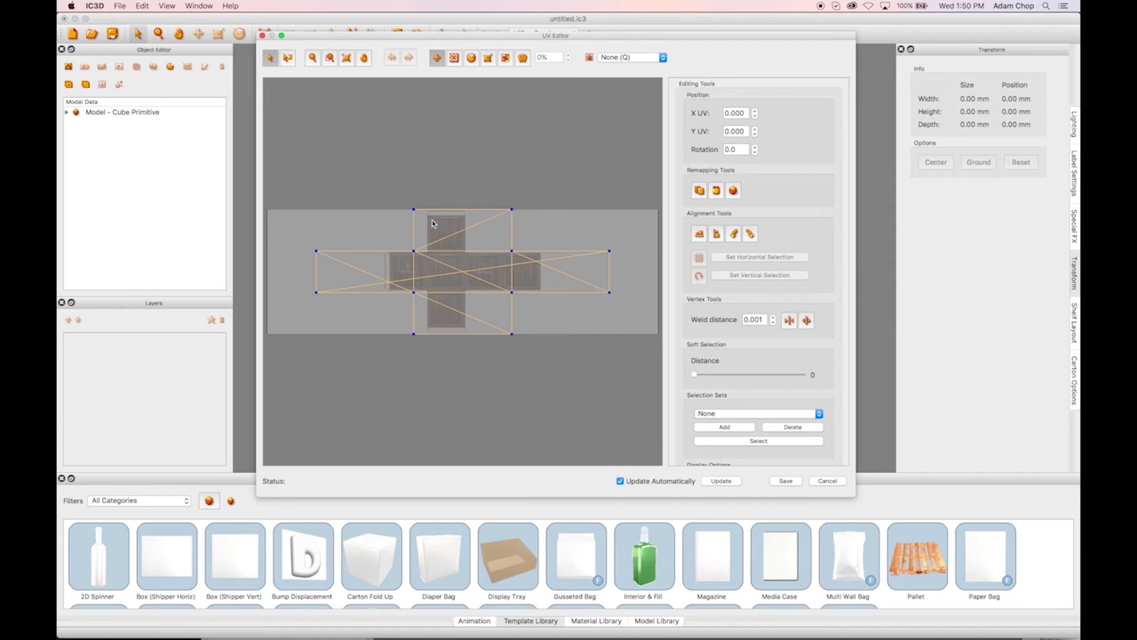
Select the horizontal UV strip's faces and move the strip upward
{"action": "left_click", "coordinate": [288, 59]}
{"action": "left_click", "coordinate": [411, 273]}
{"action": "left_click", "coordinate": [440, 291], "text": "shift"}
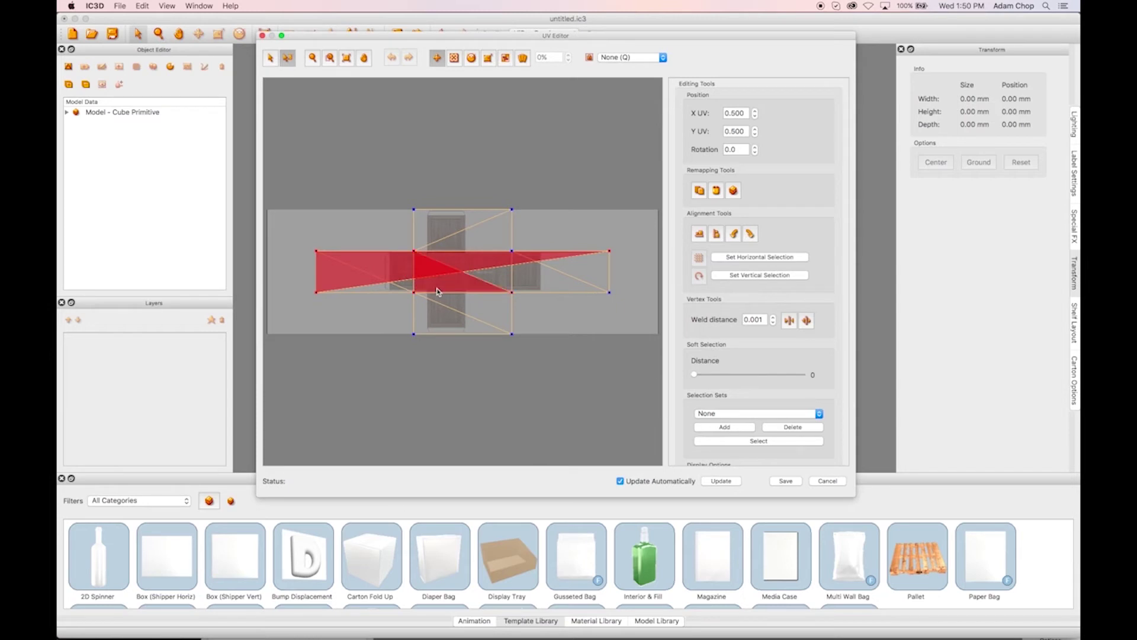
{"action": "left_click", "coordinate": [377, 225]}
{"action": "left_click", "coordinate": [378, 268]}
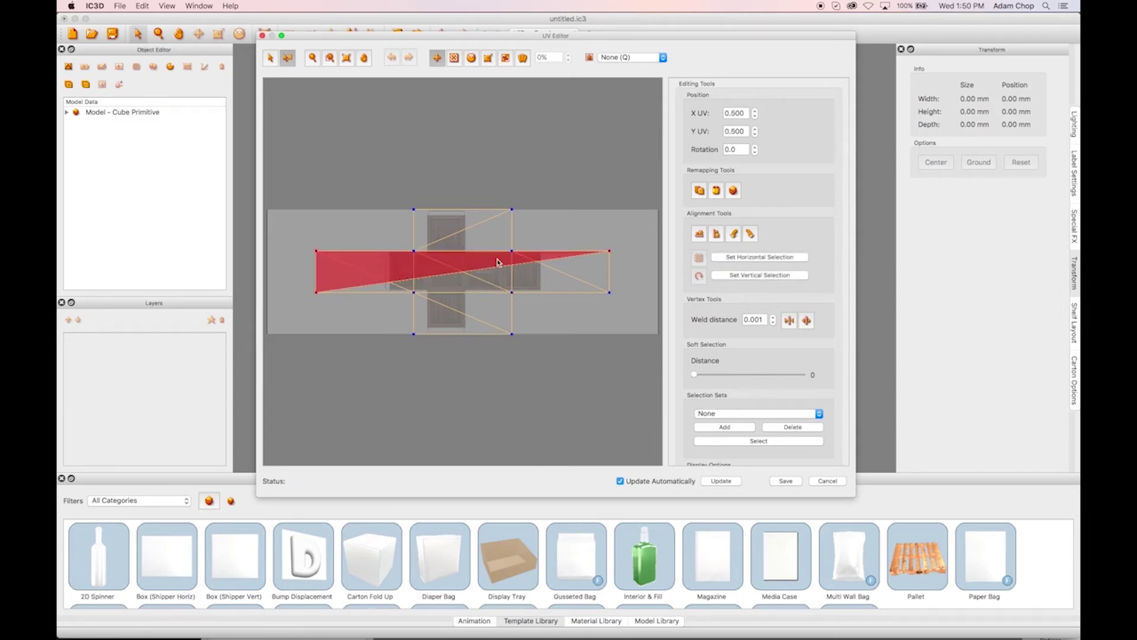
{"action": "left_click", "coordinate": [551, 286], "text": "shift"}
{"action": "left_click_drag", "start_coordinate": [550, 286], "coordinate": [535, 180]}
{"action": "left_click", "coordinate": [538, 235]}
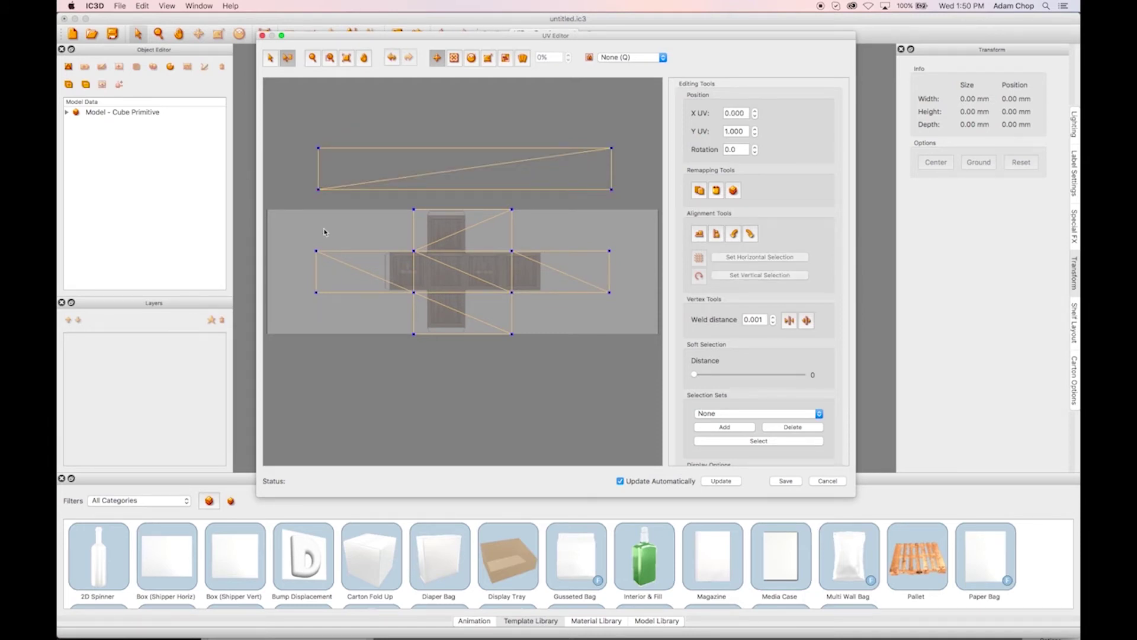
Select all the cross UVs and scale them inward from top, left, right and bottom to fit the artwork
{"action": "left_click_drag", "start_coordinate": [304, 203], "coordinate": [626, 373]}
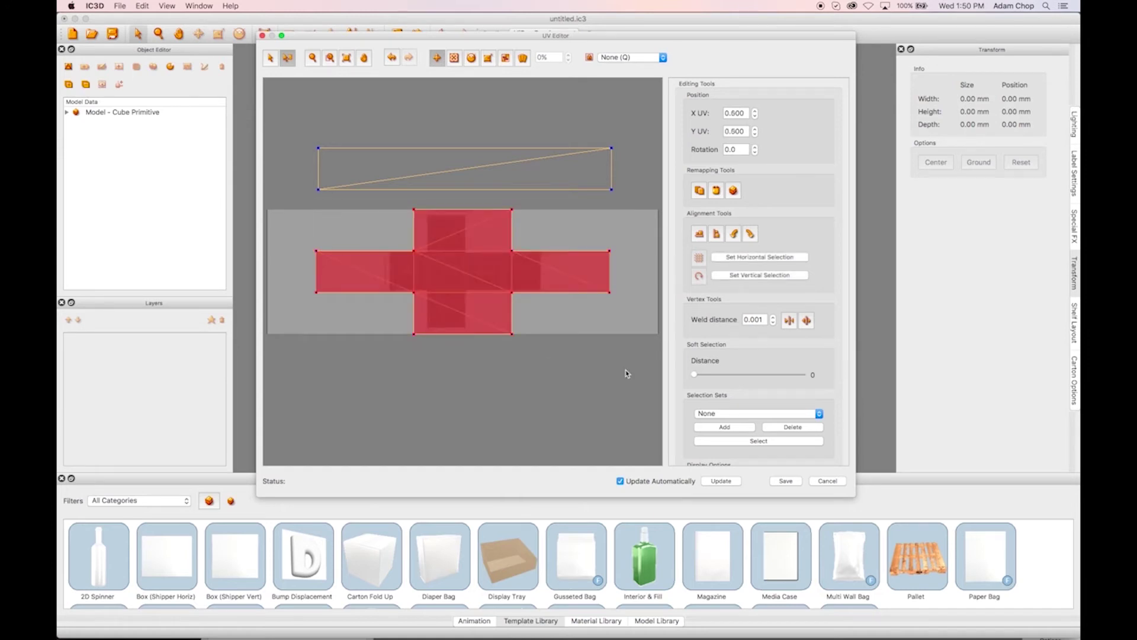
{"action": "left_click", "coordinate": [453, 58]}
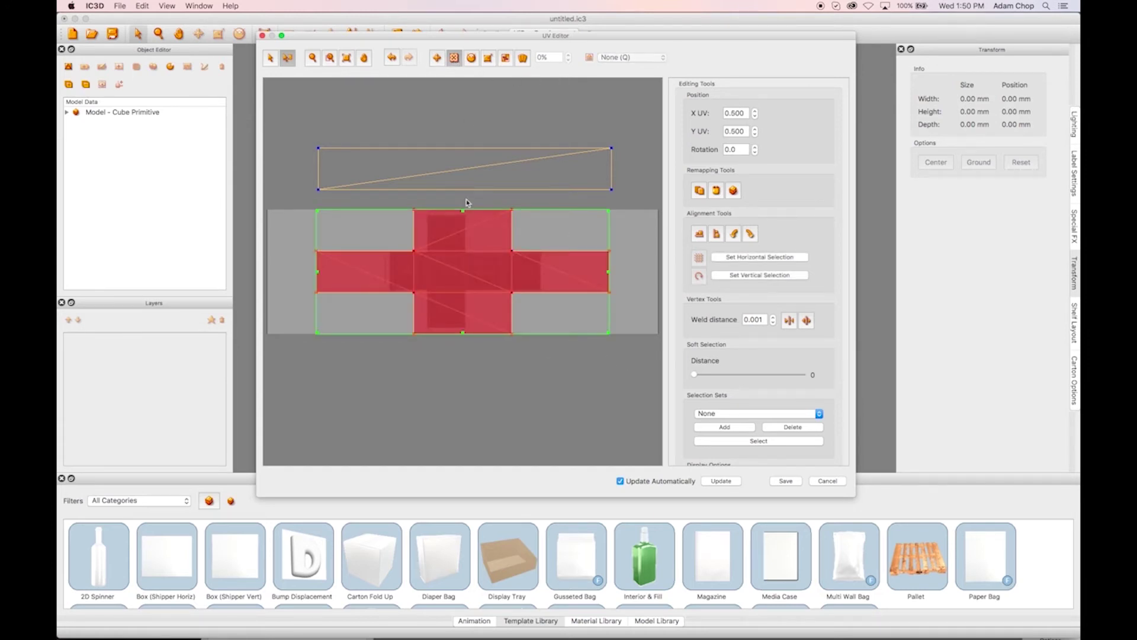
{"action": "left_click_drag", "start_coordinate": [463, 213], "coordinate": [464, 220]}
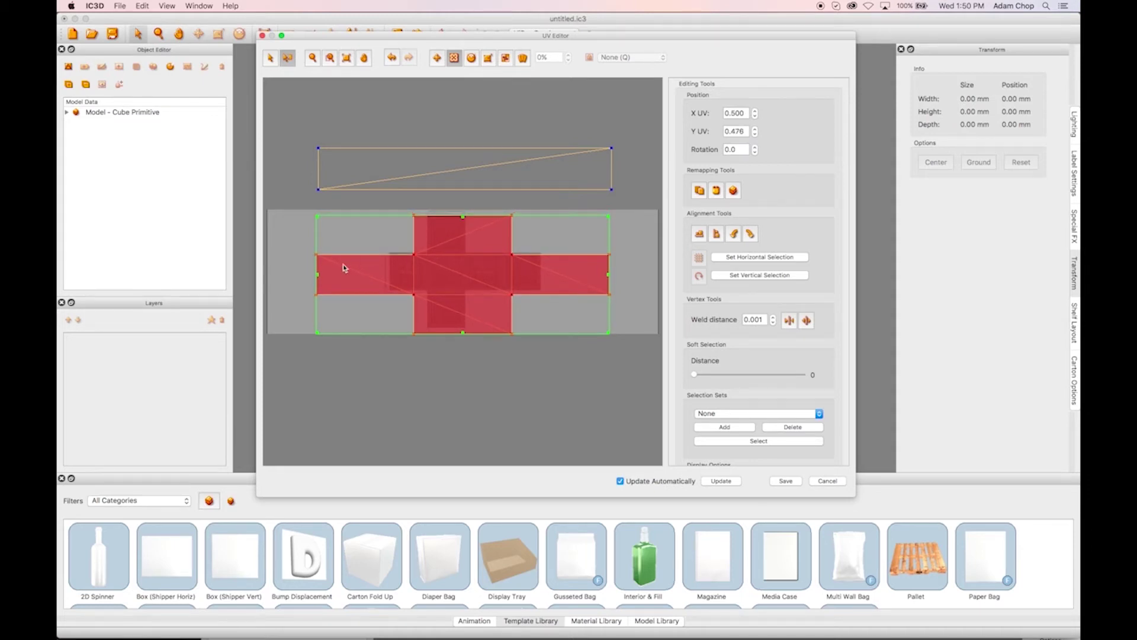
{"action": "left_click_drag", "start_coordinate": [319, 277], "coordinate": [392, 283]}
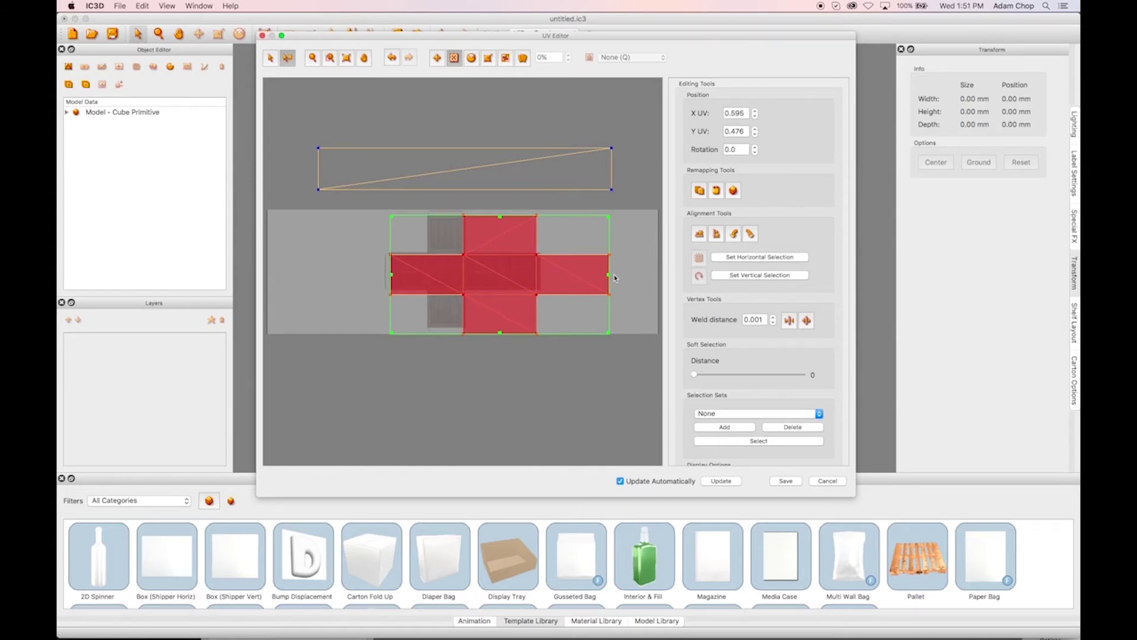
{"action": "left_click_drag", "start_coordinate": [609, 275], "coordinate": [503, 284]}
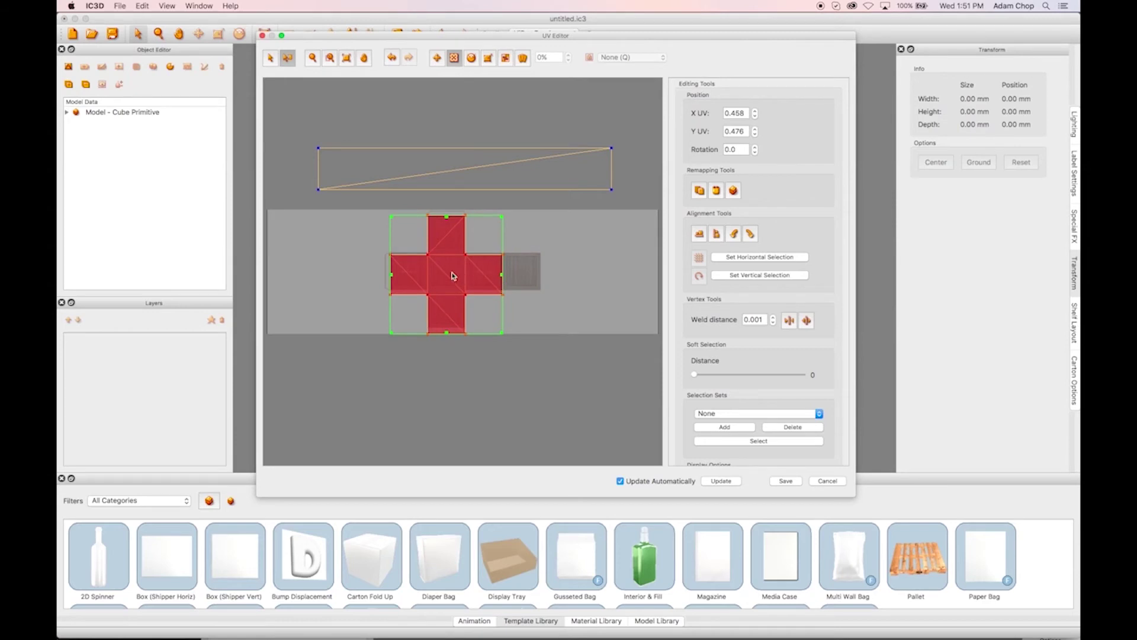
{"action": "left_click_drag", "start_coordinate": [447, 335], "coordinate": [447, 326]}
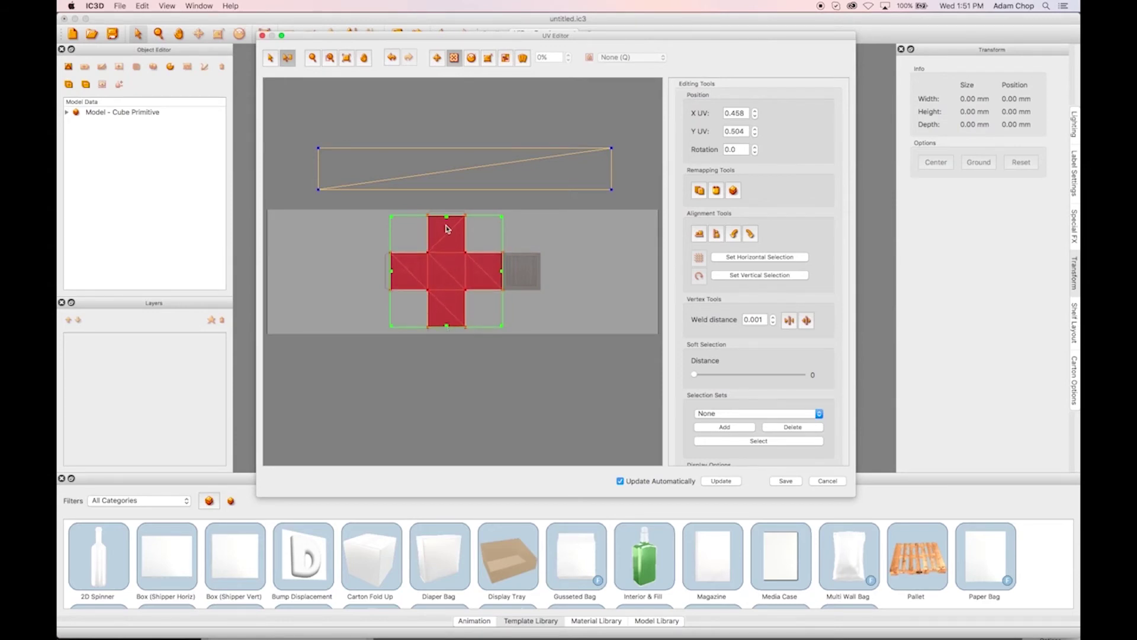
Move the separate UV strip beside the right end of the cross
{"action": "left_click", "coordinate": [539, 256]}
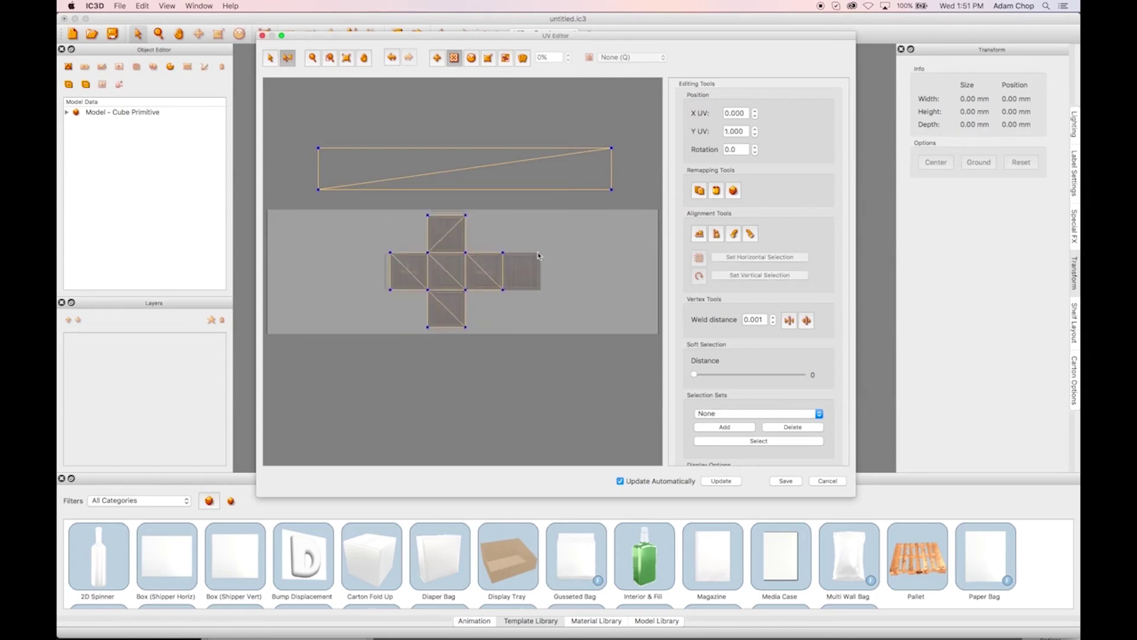
{"action": "left_click_drag", "start_coordinate": [297, 134], "coordinate": [564, 199]}
{"action": "left_click", "coordinate": [436, 57]}
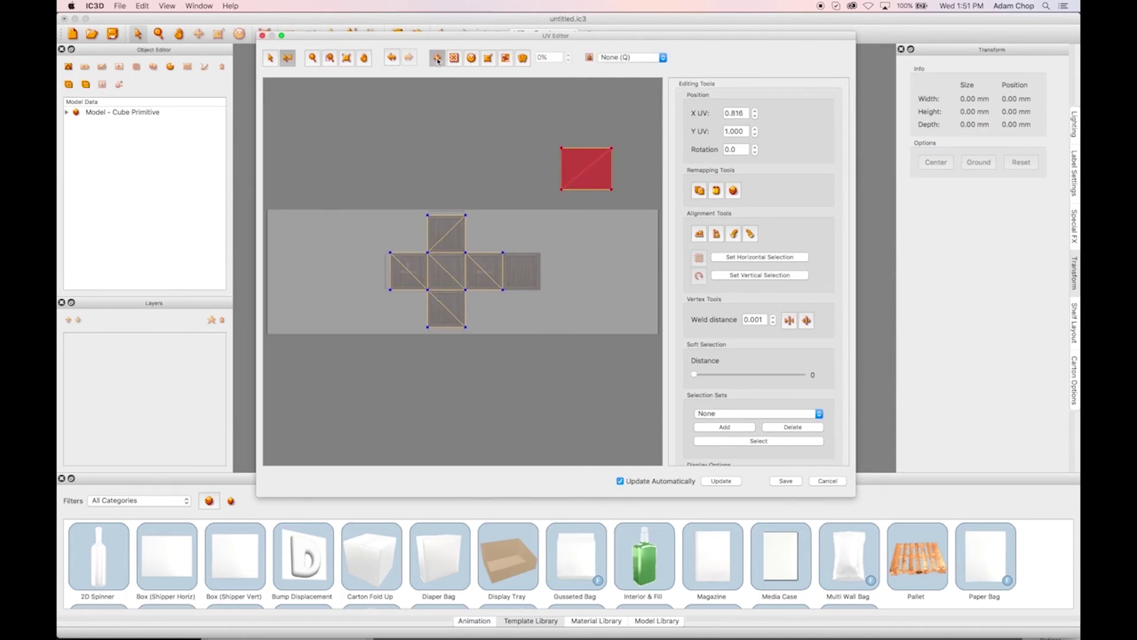
{"action": "left_click_drag", "start_coordinate": [587, 167], "coordinate": [529, 264]}
Close the sliver gap at the cross's right seam by moving its vertices onto the neighbouring edge
{"action": "key", "text": "s"}
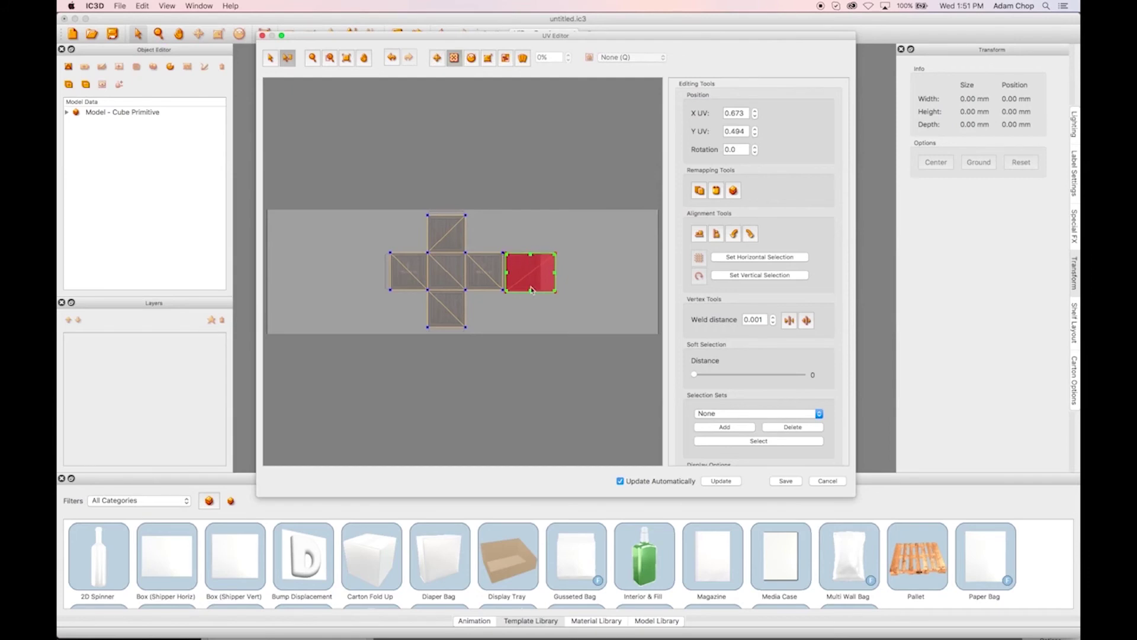
{"action": "left_click_drag", "start_coordinate": [524, 307], "coordinate": [529, 324]}
{"action": "key", "text": "w"}
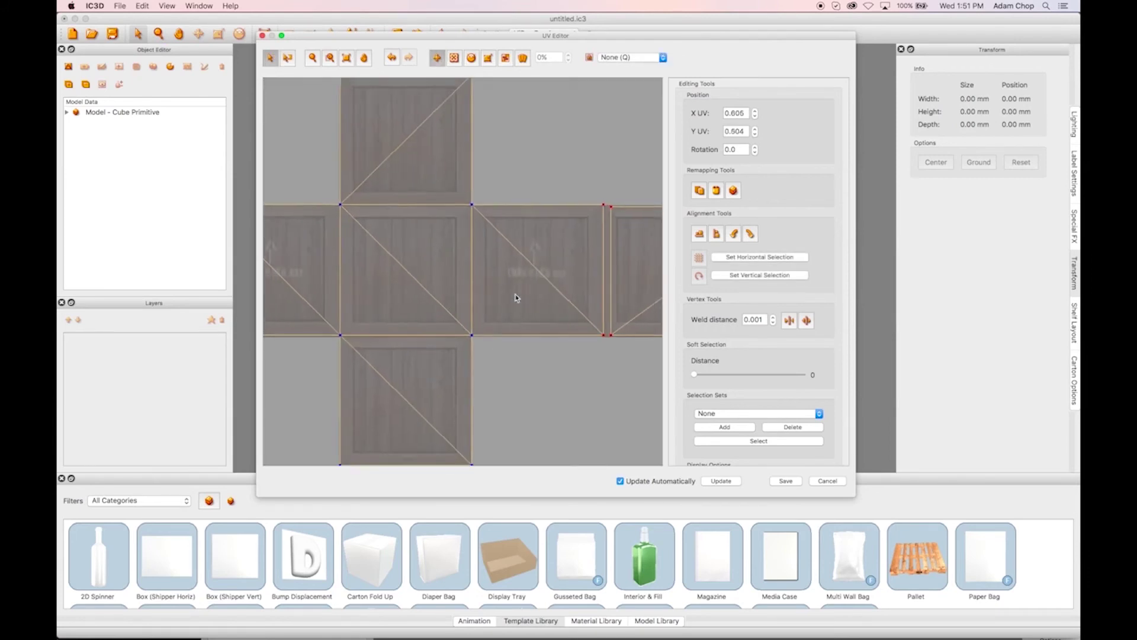
{"action": "scroll", "coordinate": [516, 297], "scroll_direction": "up", "scroll_amount": 5}
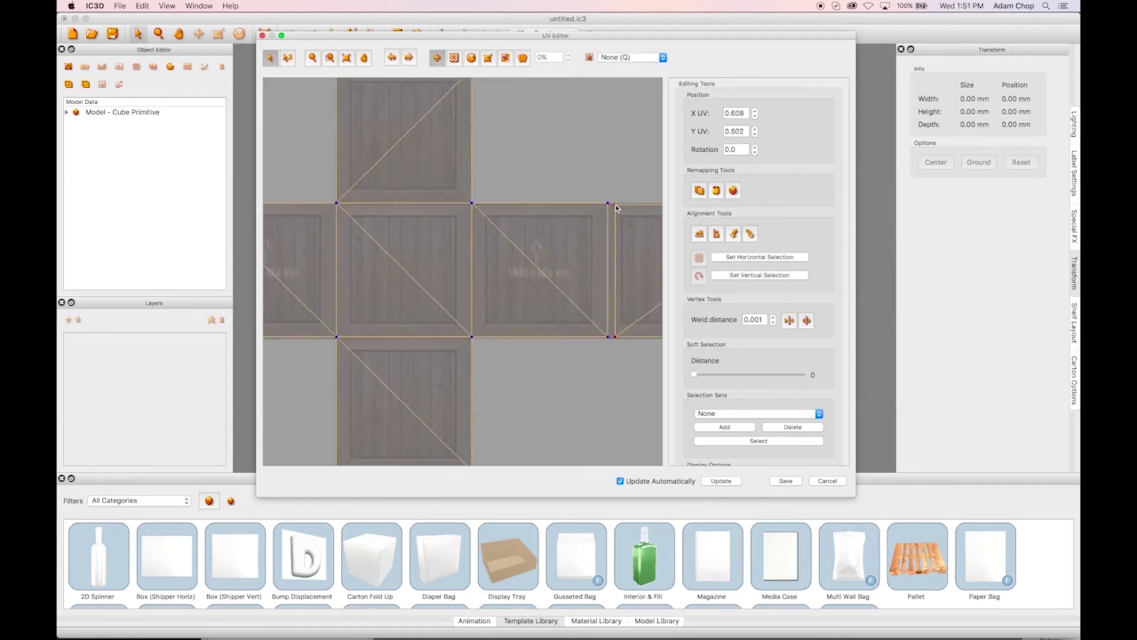
{"action": "left_click_drag", "start_coordinate": [616, 205], "coordinate": [609, 205]}
{"action": "scroll", "coordinate": [585, 236], "scroll_direction": "down", "scroll_amount": 3}
{"action": "scroll", "coordinate": [585, 235], "scroll_direction": "down", "scroll_amount": 2}
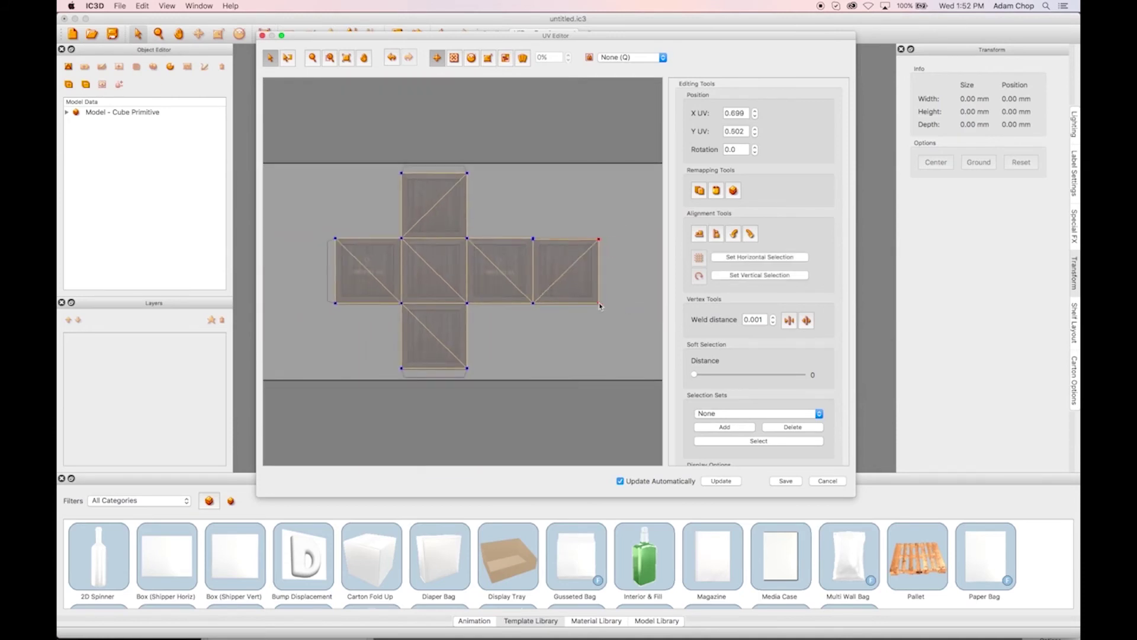
Select vertices along the cross's lower edge, middle-row edges, two columns and left edge
{"action": "left_click_drag", "start_coordinate": [317, 292], "coordinate": [611, 324]}
{"action": "left_click_drag", "start_coordinate": [324, 232], "coordinate": [619, 259]}
{"action": "left_click", "coordinate": [699, 233]}
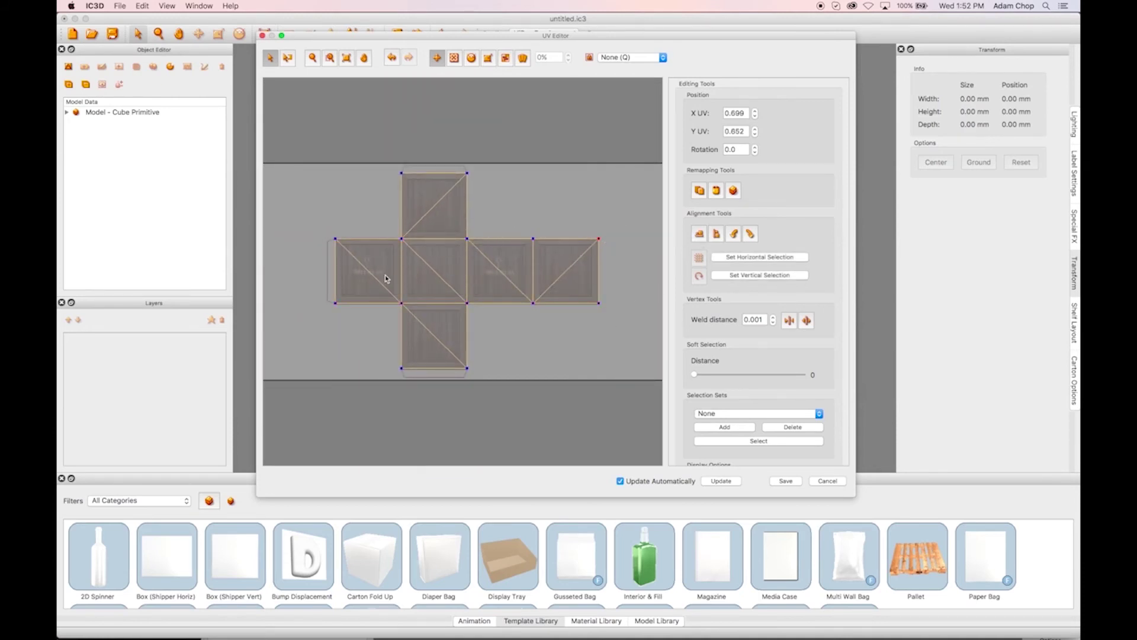
{"action": "left_click_drag", "start_coordinate": [310, 294], "coordinate": [602, 324]}
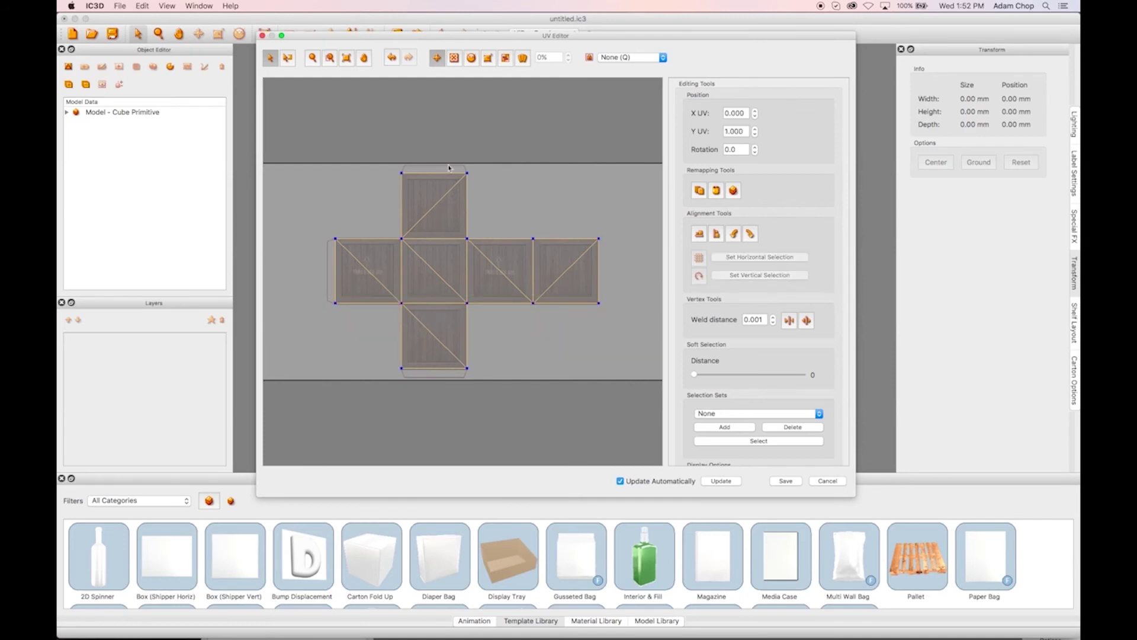
{"action": "left_click_drag", "start_coordinate": [448, 167], "coordinate": [478, 372]}
{"action": "left_click_drag", "start_coordinate": [391, 163], "coordinate": [413, 368]}
{"action": "left_click", "coordinate": [361, 224]}
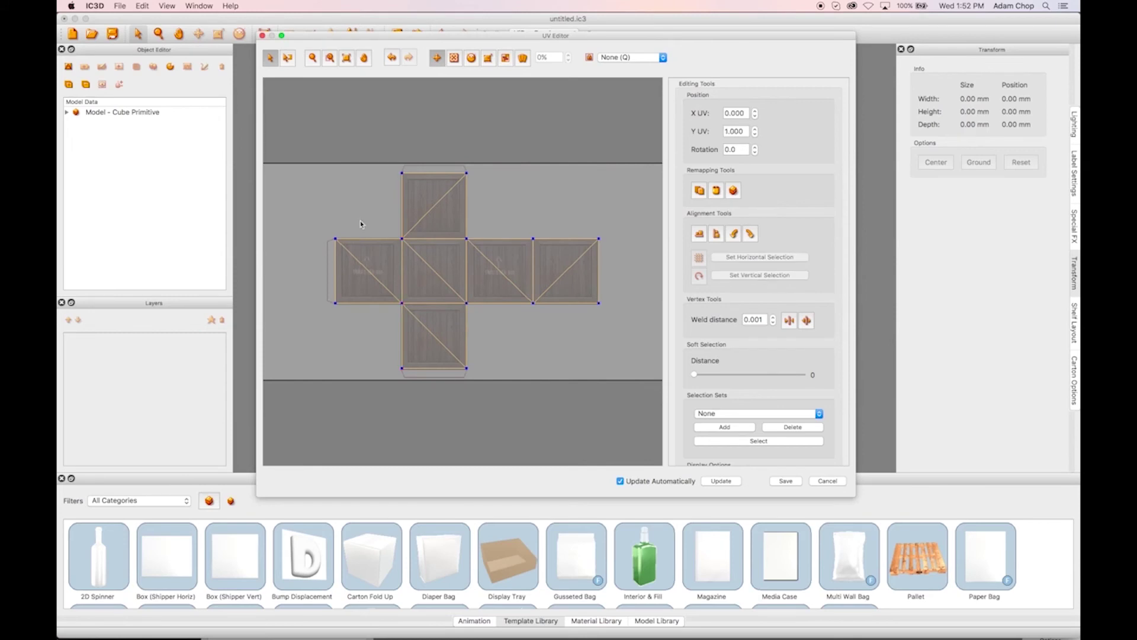
{"action": "left_click_drag", "start_coordinate": [323, 218], "coordinate": [339, 310]}
Deselect the vertices and save the UV edits with label guides, then select the crate model
{"action": "left_click", "coordinate": [511, 267]}
{"action": "left_click", "coordinate": [773, 483]}
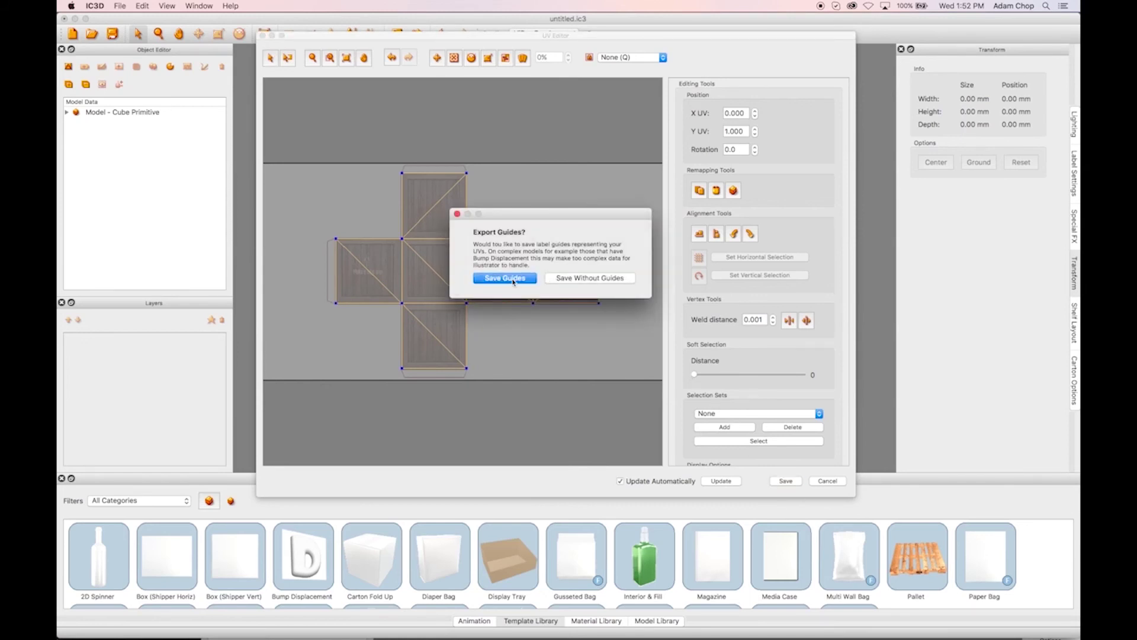
{"action": "left_click", "coordinate": [513, 278]}
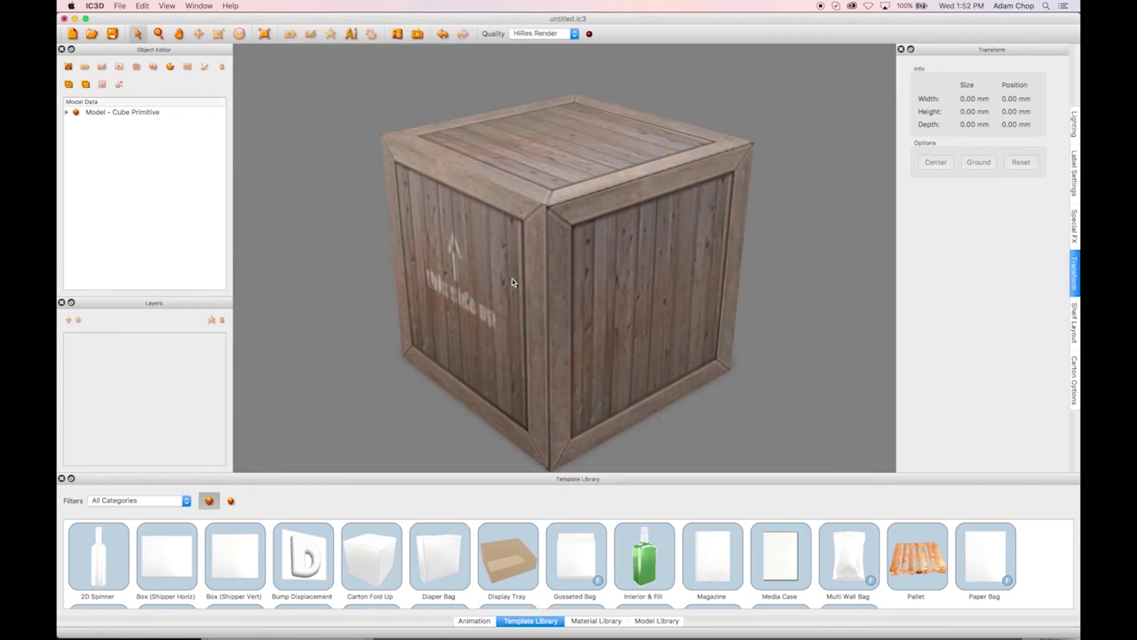
{"action": "left_click", "coordinate": [513, 283]}
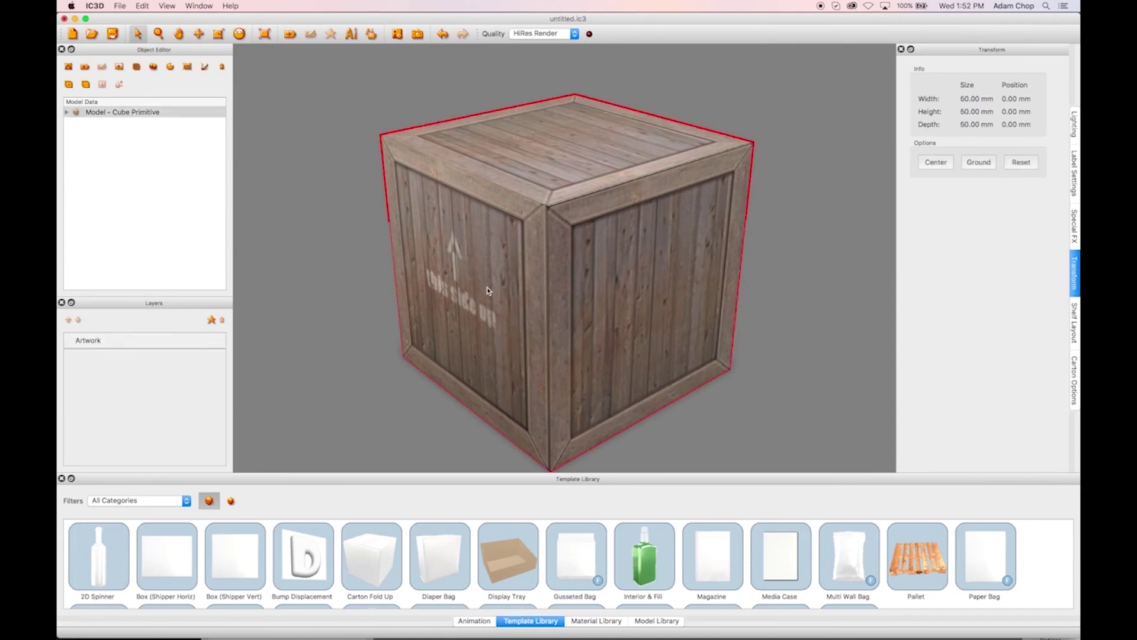